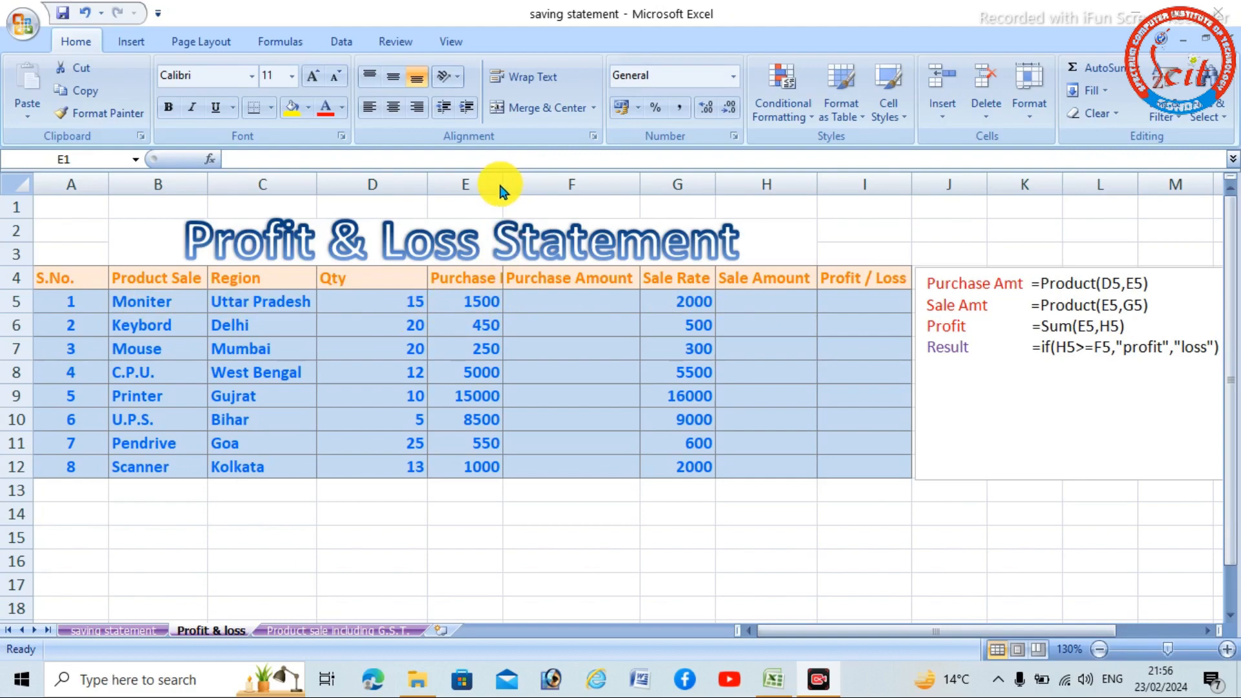
Step: Widen the Purchase Rate column to fit its heading and calculate the Moniter's Purchase Amount in F5 with =PRODUCT(D5:E5)
drag(504, 181, 534, 177)
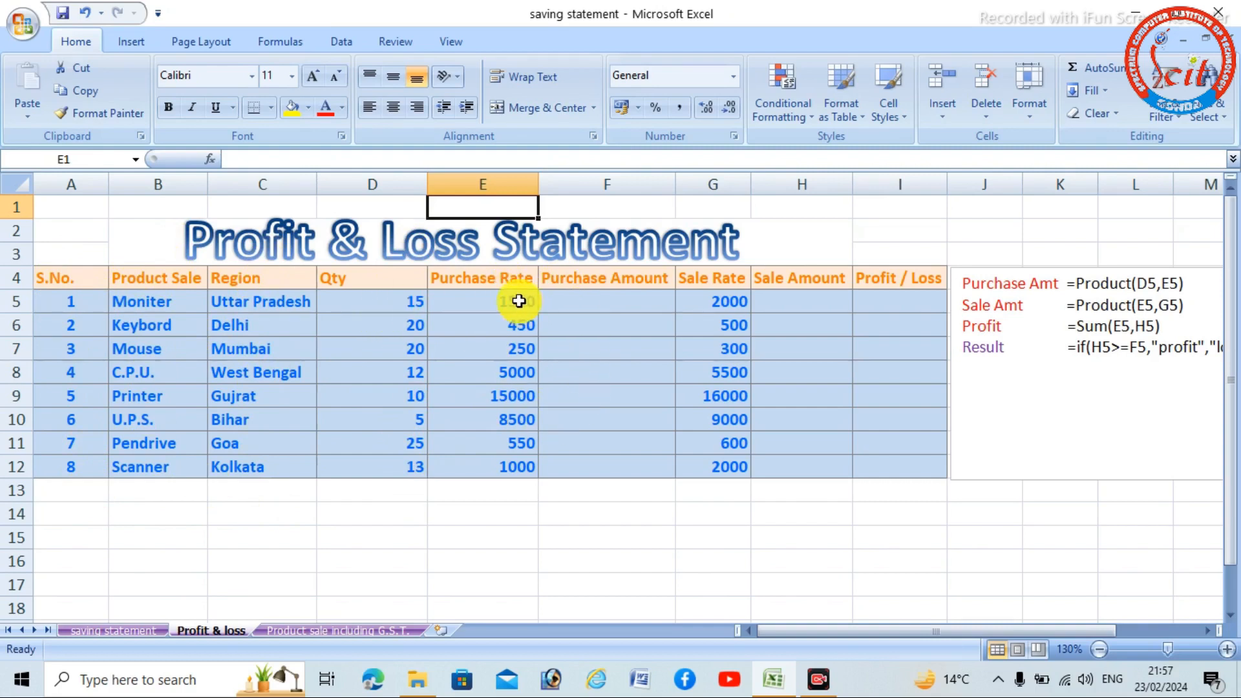
click(586, 312)
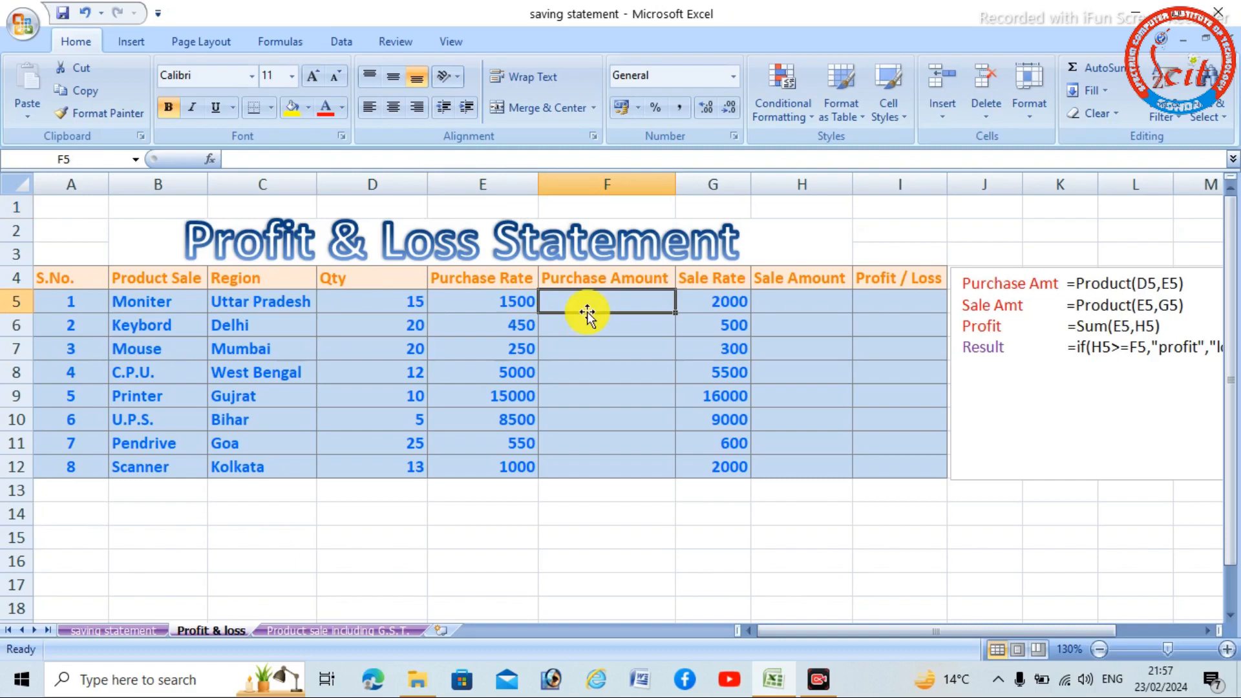
text(=)
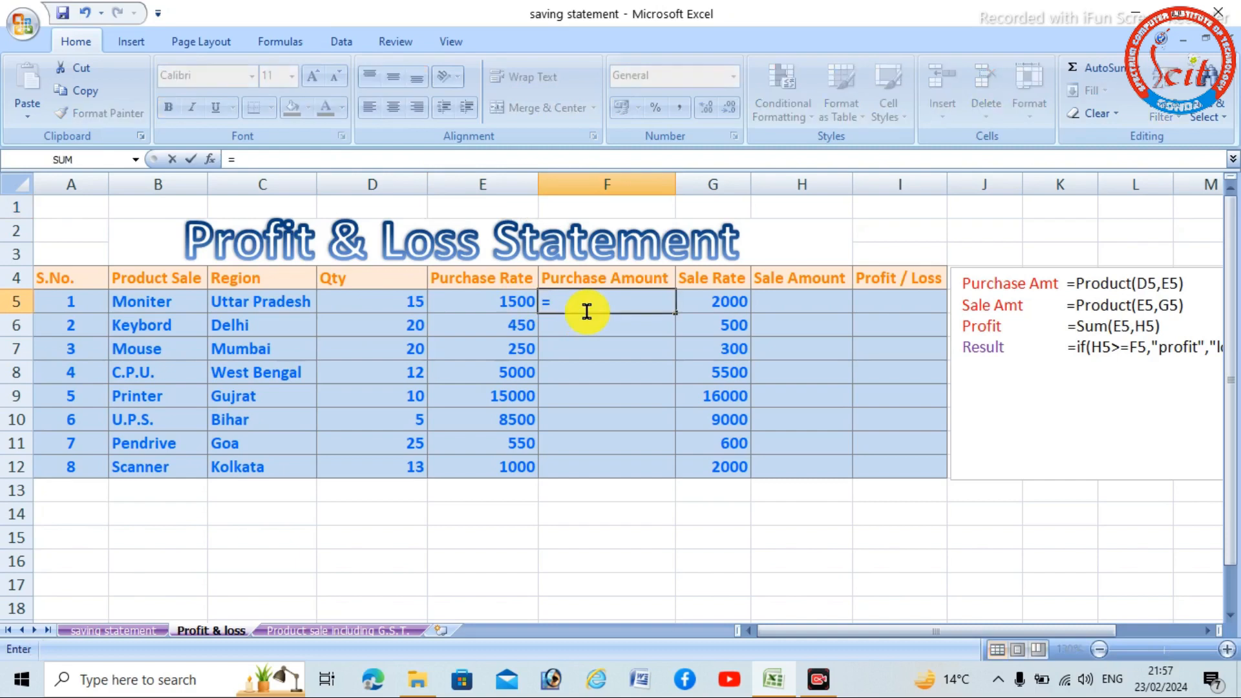
text(product)
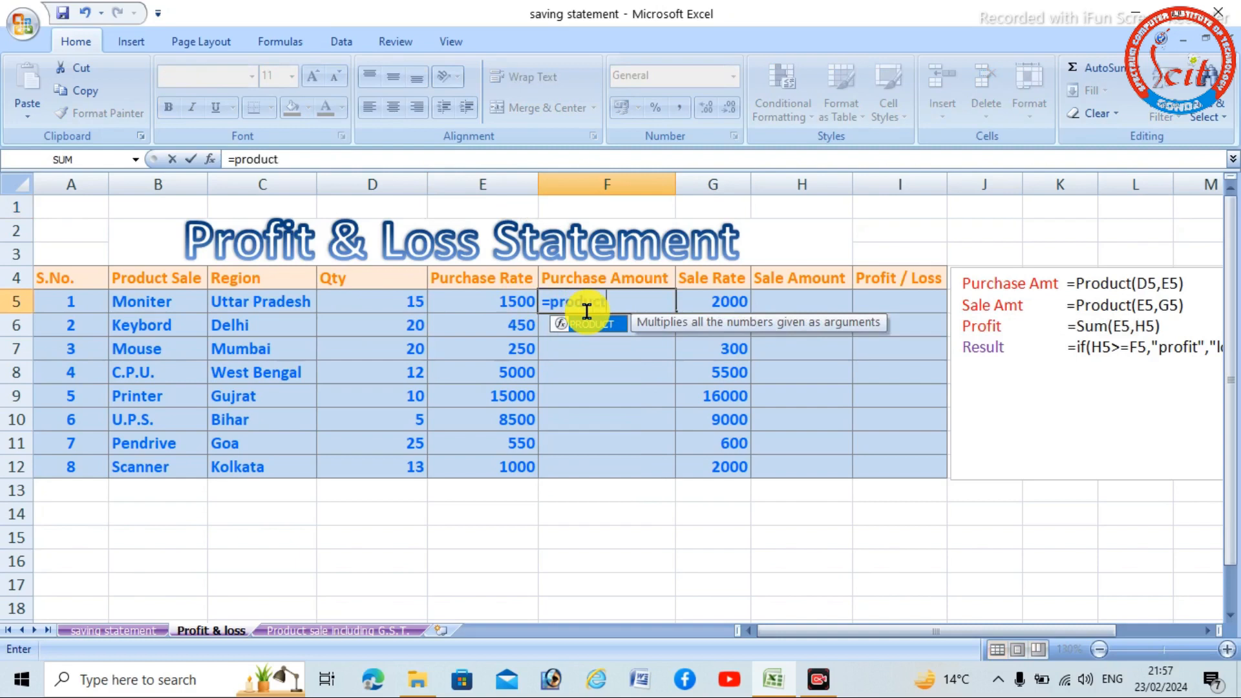
text(()
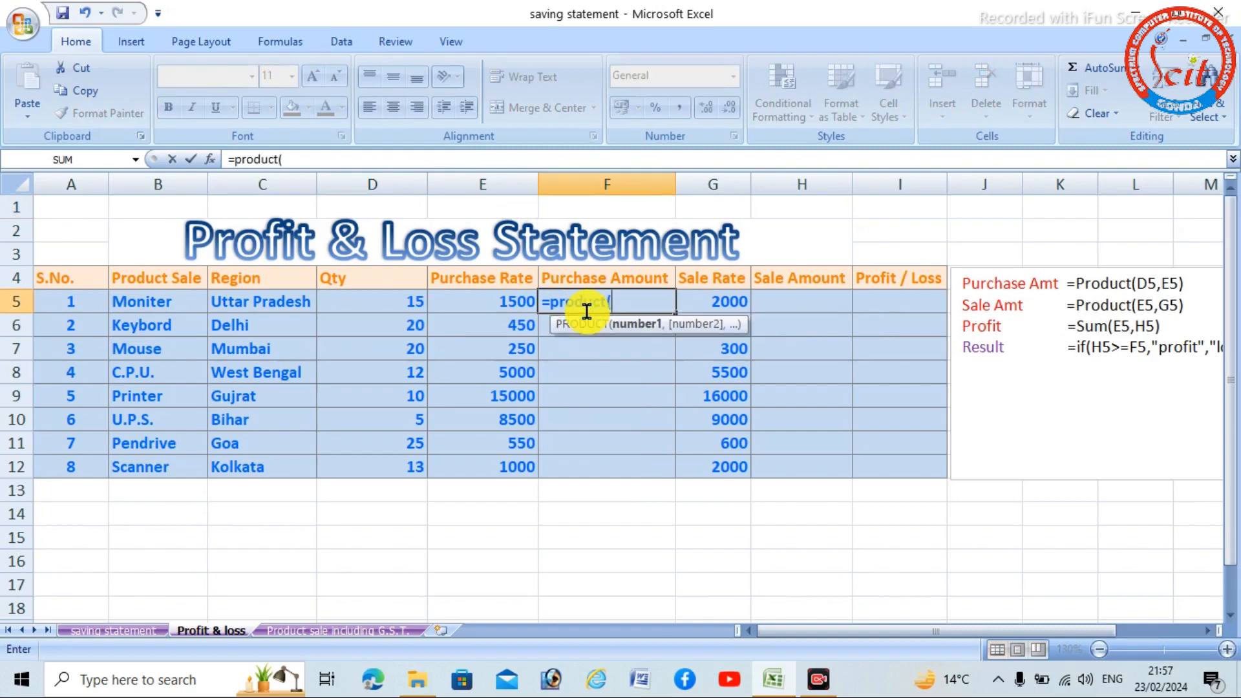
drag(380, 305, 448, 305)
text())
key(Return)
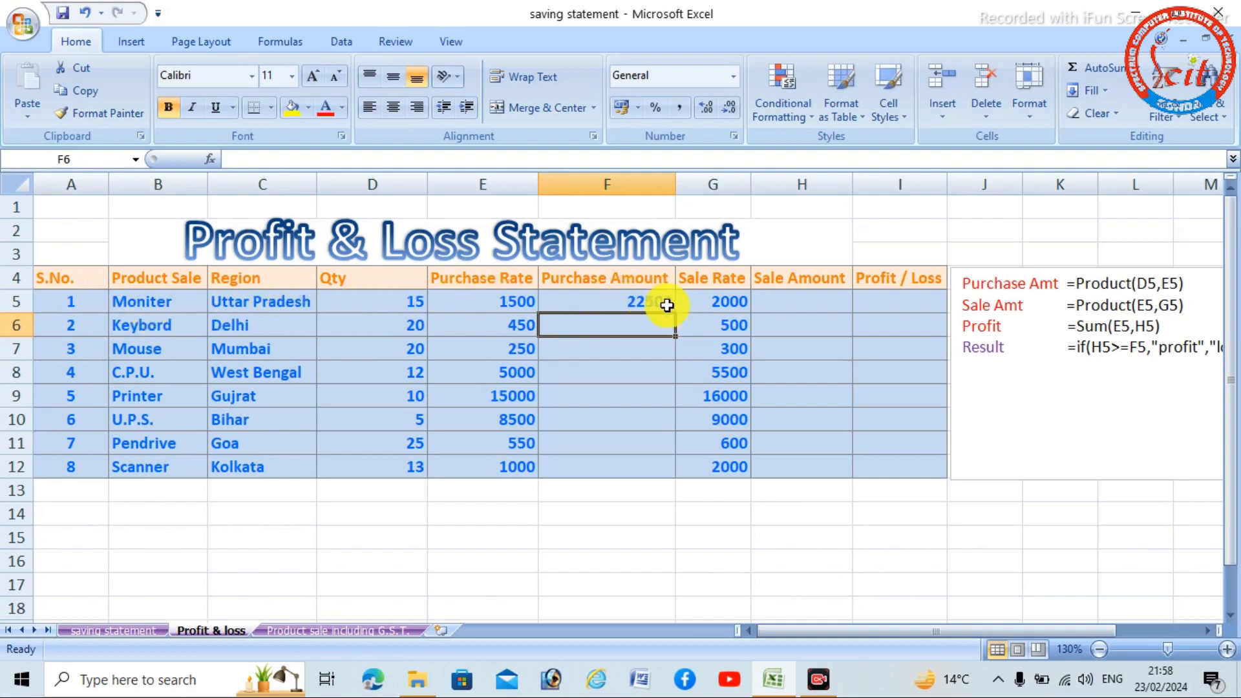
Step: Calculate the Moniter's Sale Amount in H5 by multiplying quantity and sale rate with =PRODUCT(D5,G5)
click(787, 307)
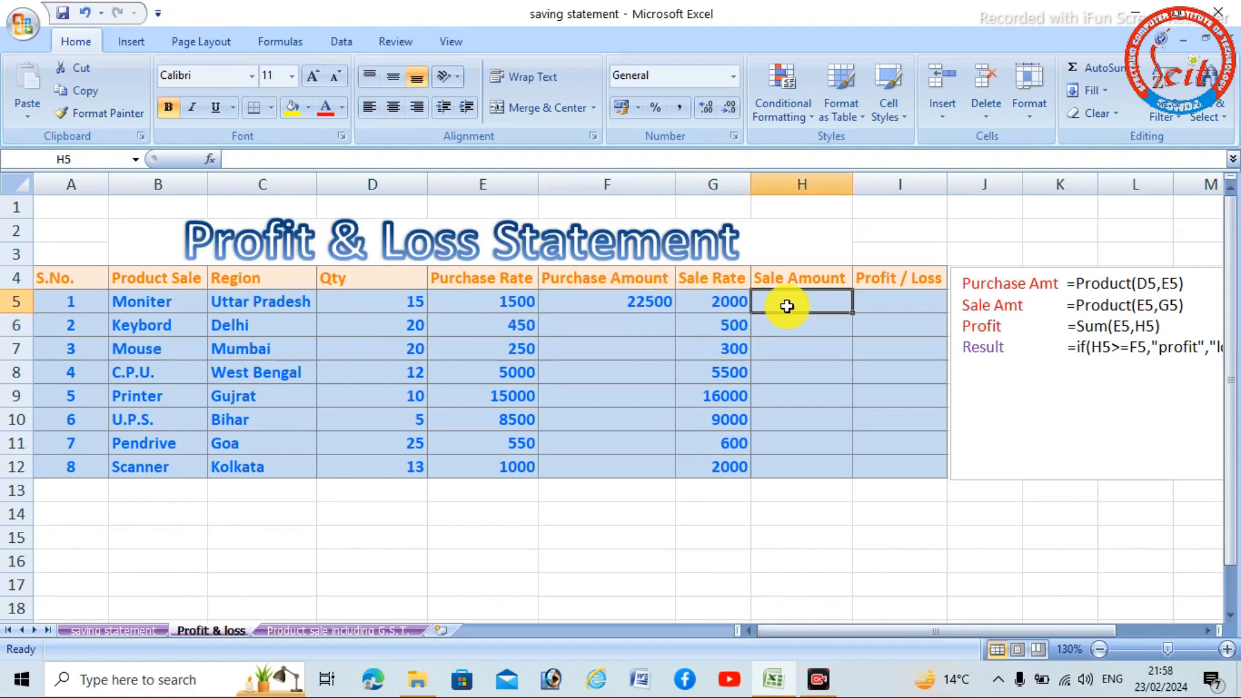
text(=)
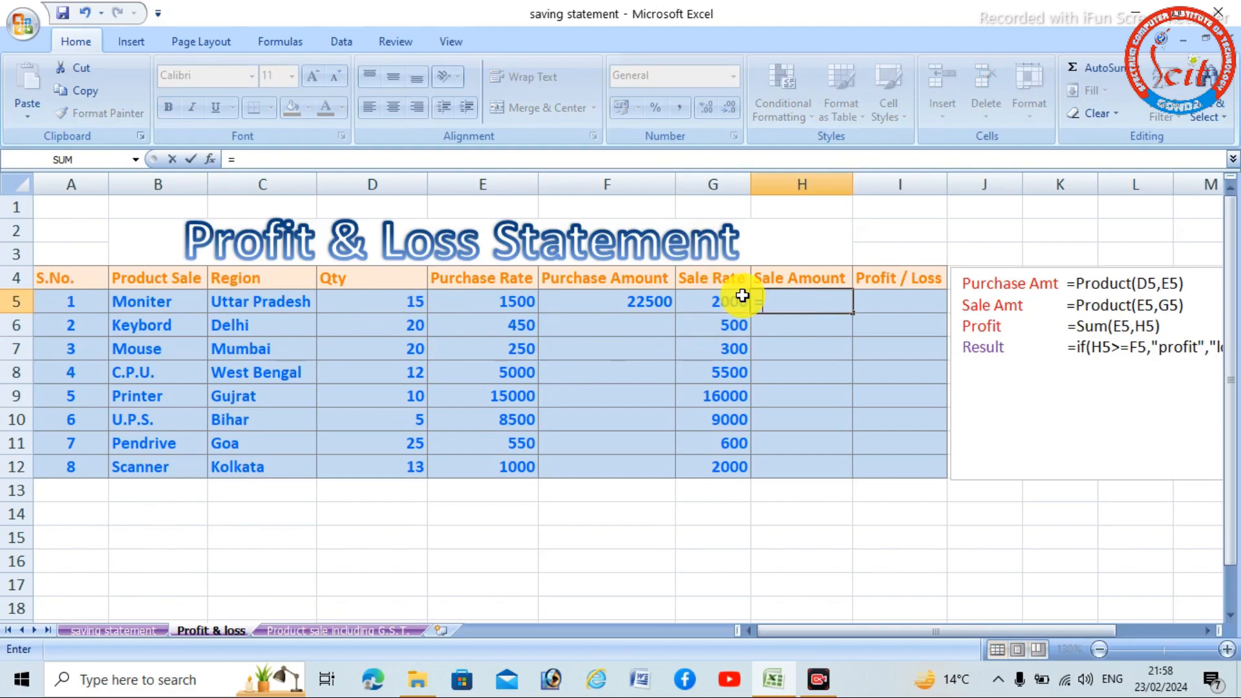
text(product()
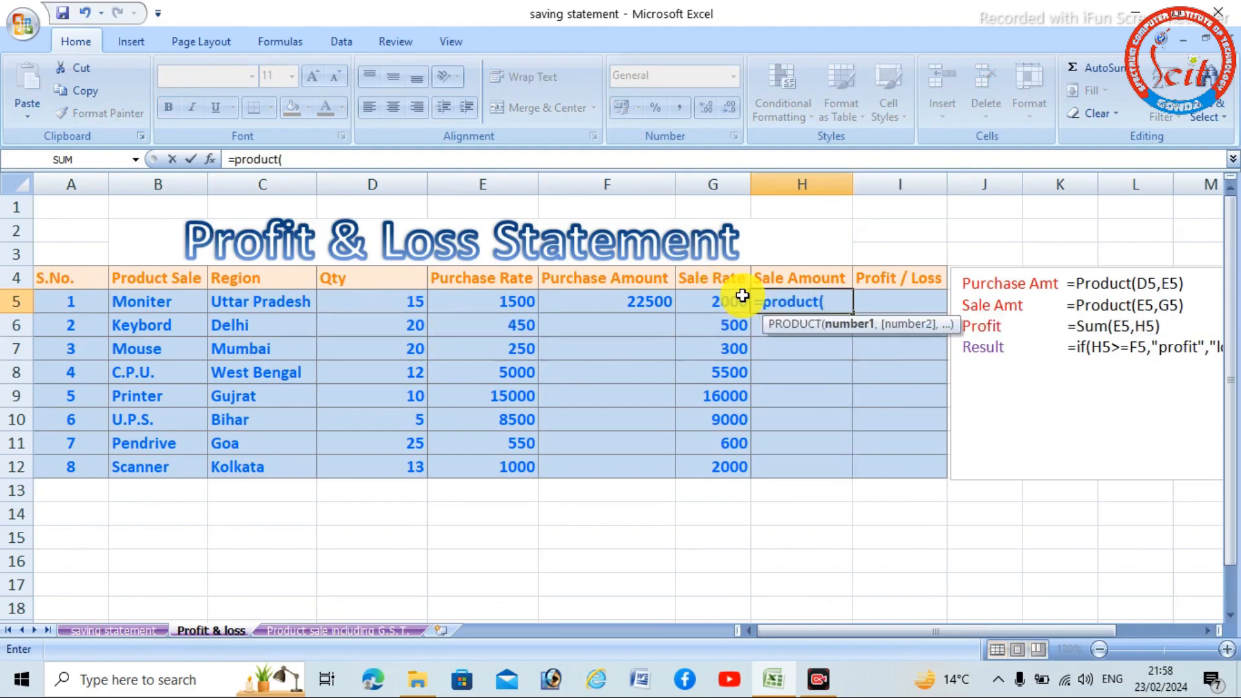
click(387, 309)
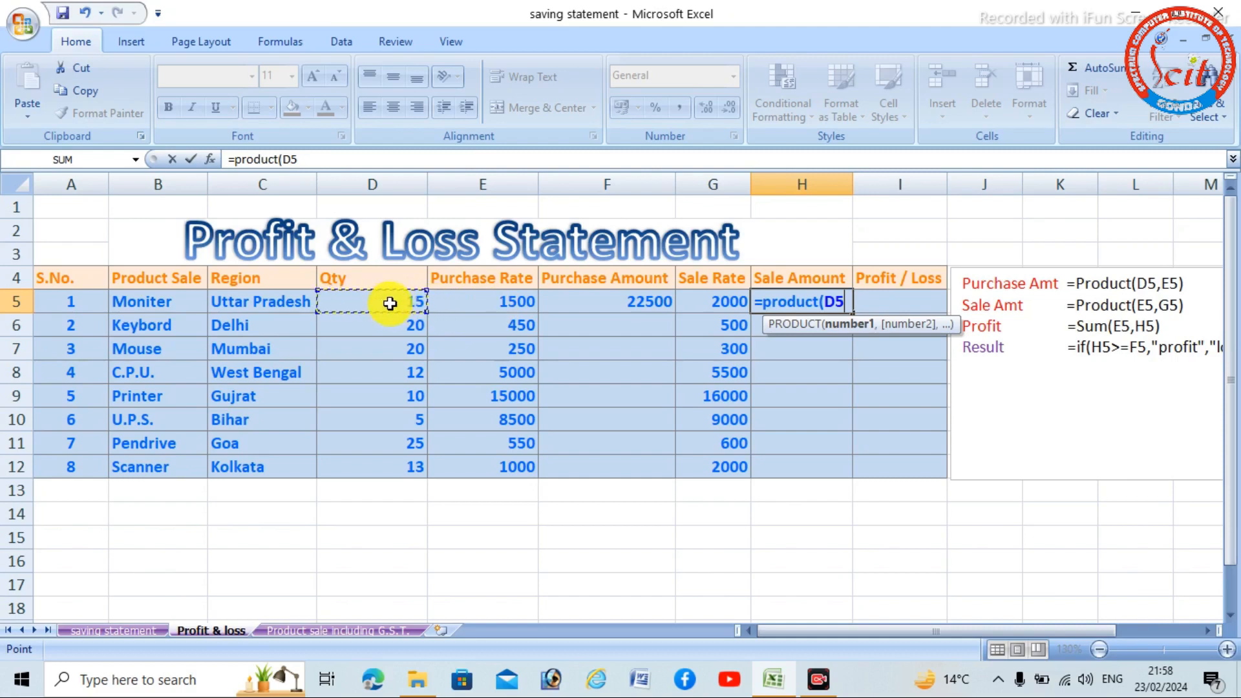
text(,)
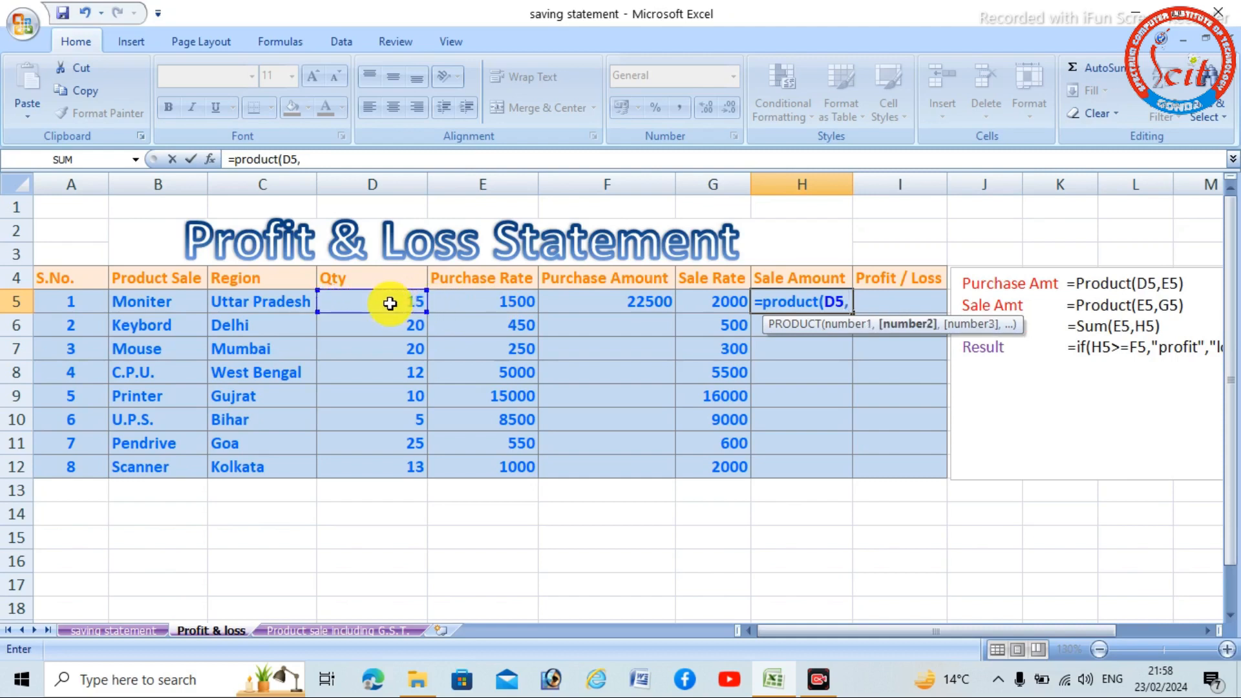
click(714, 303)
text())
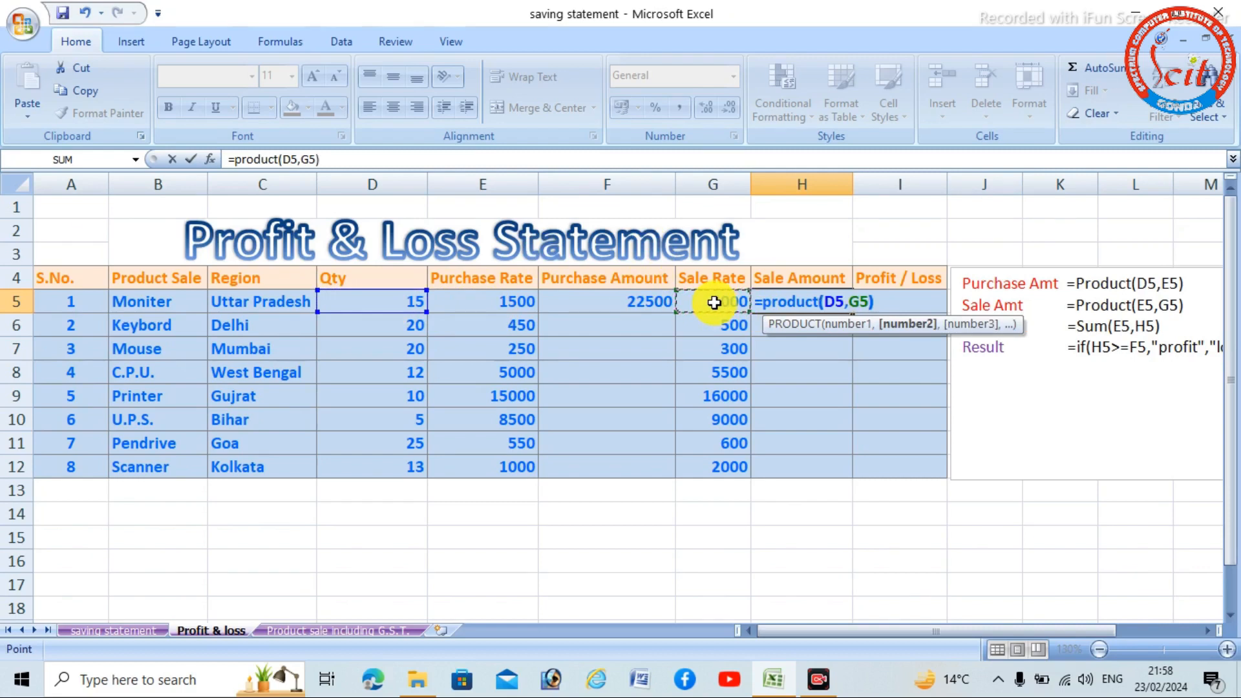
key(Return)
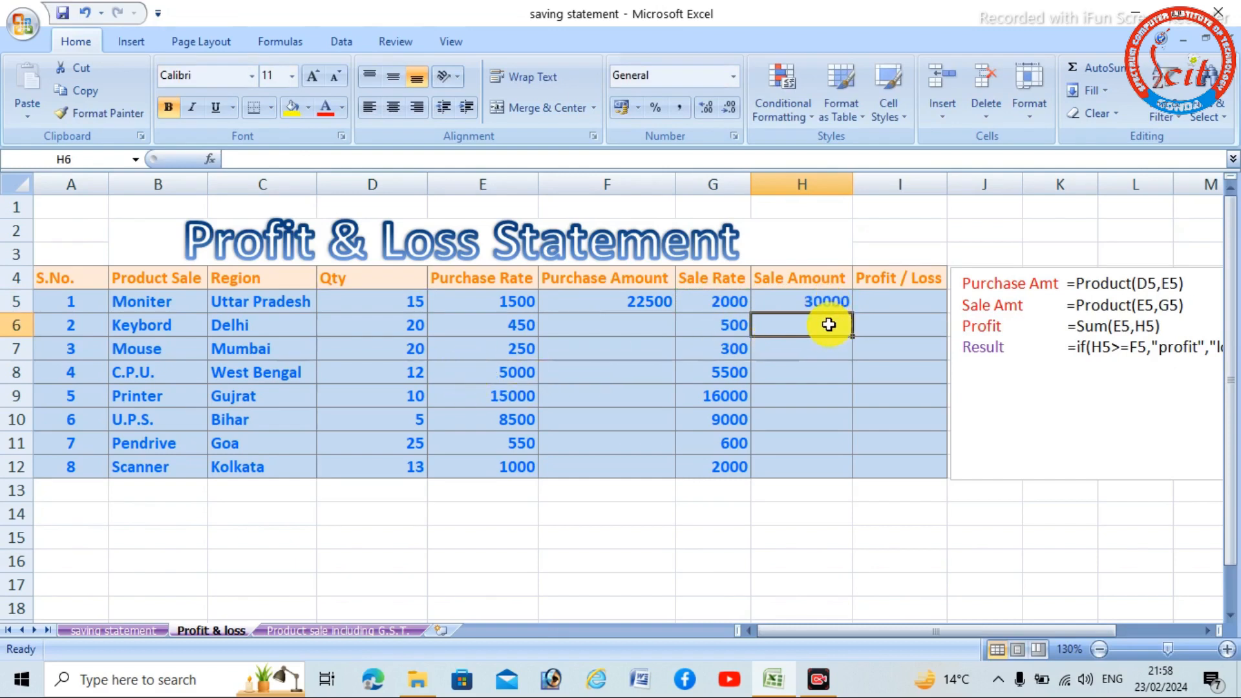
Step: Fill the Purchase Amount formula from F5 down to F12 and the Sale Amount formula from H5 down to H12
click(616, 305)
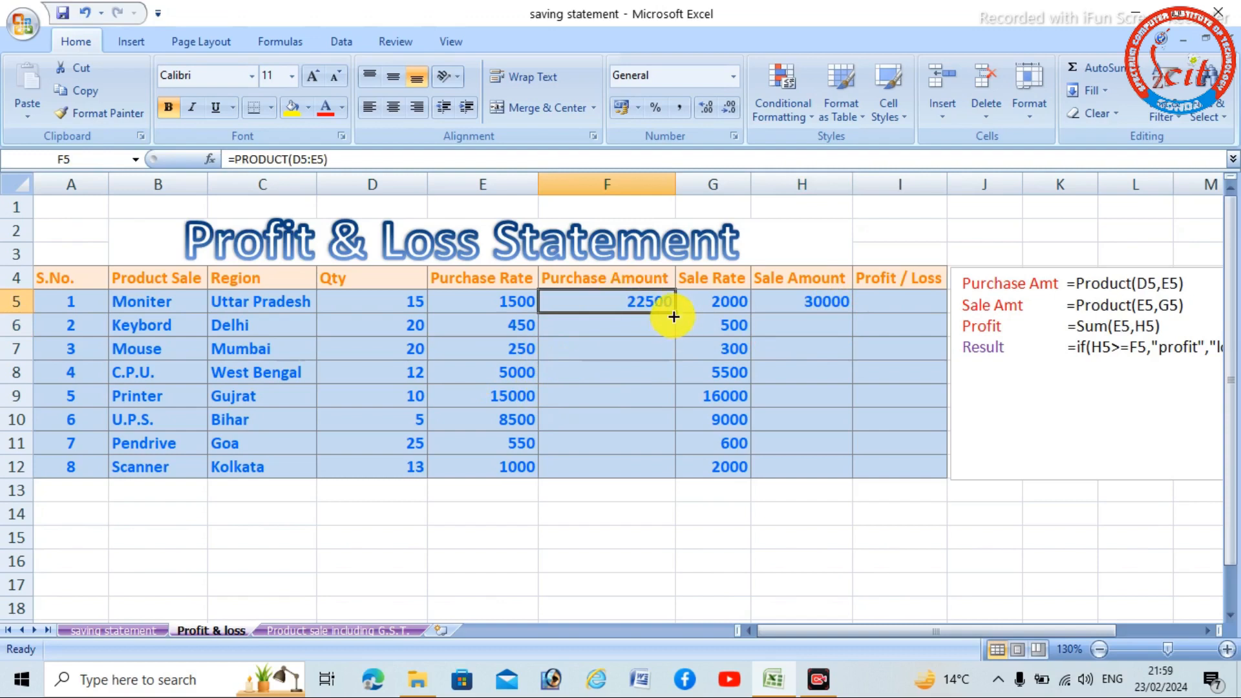
drag(676, 312, 665, 470)
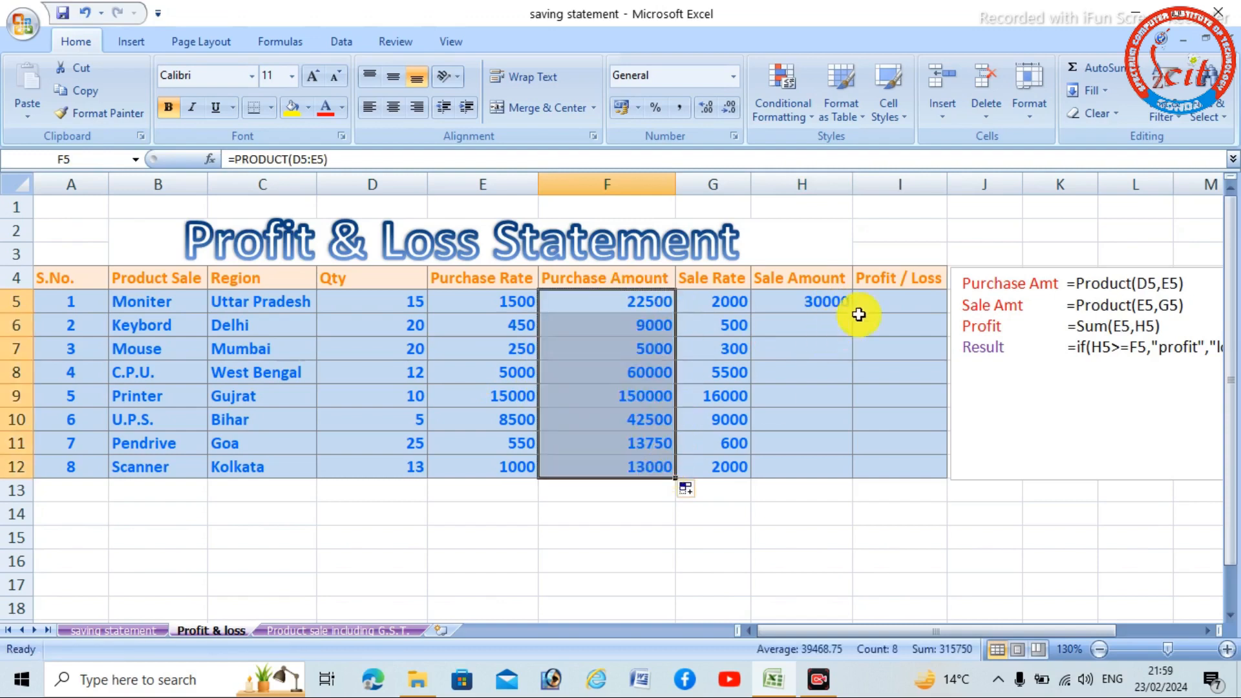
click(822, 307)
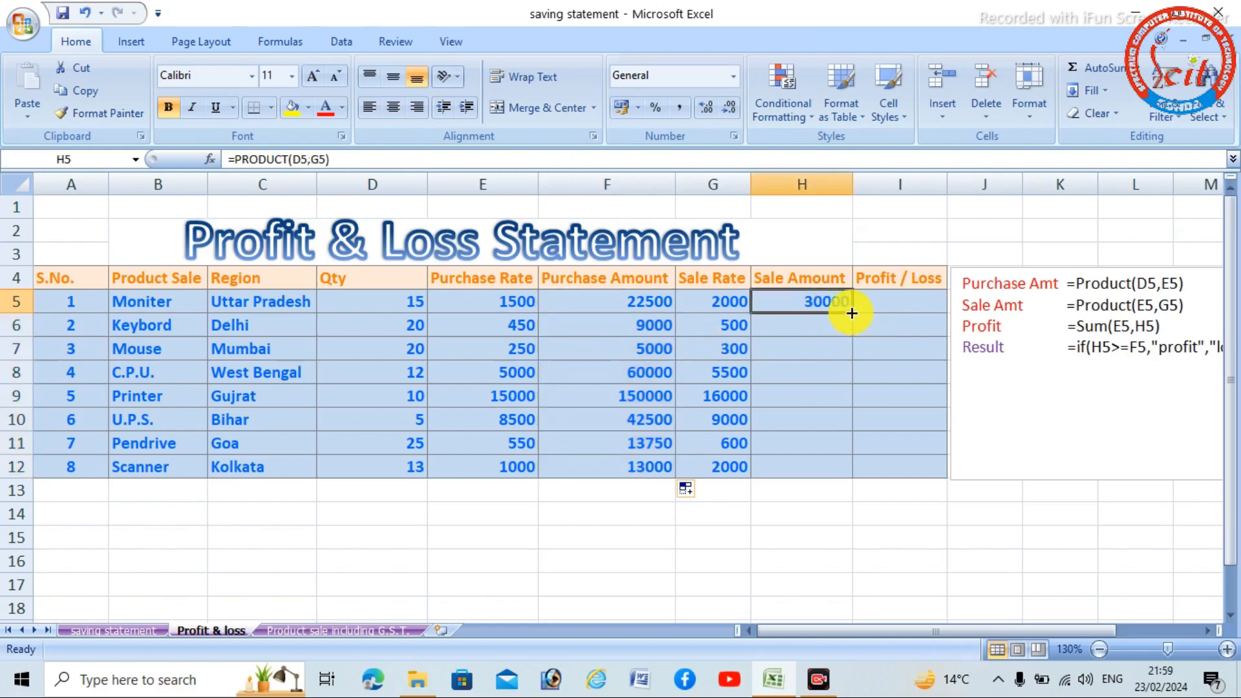
drag(851, 313, 845, 470)
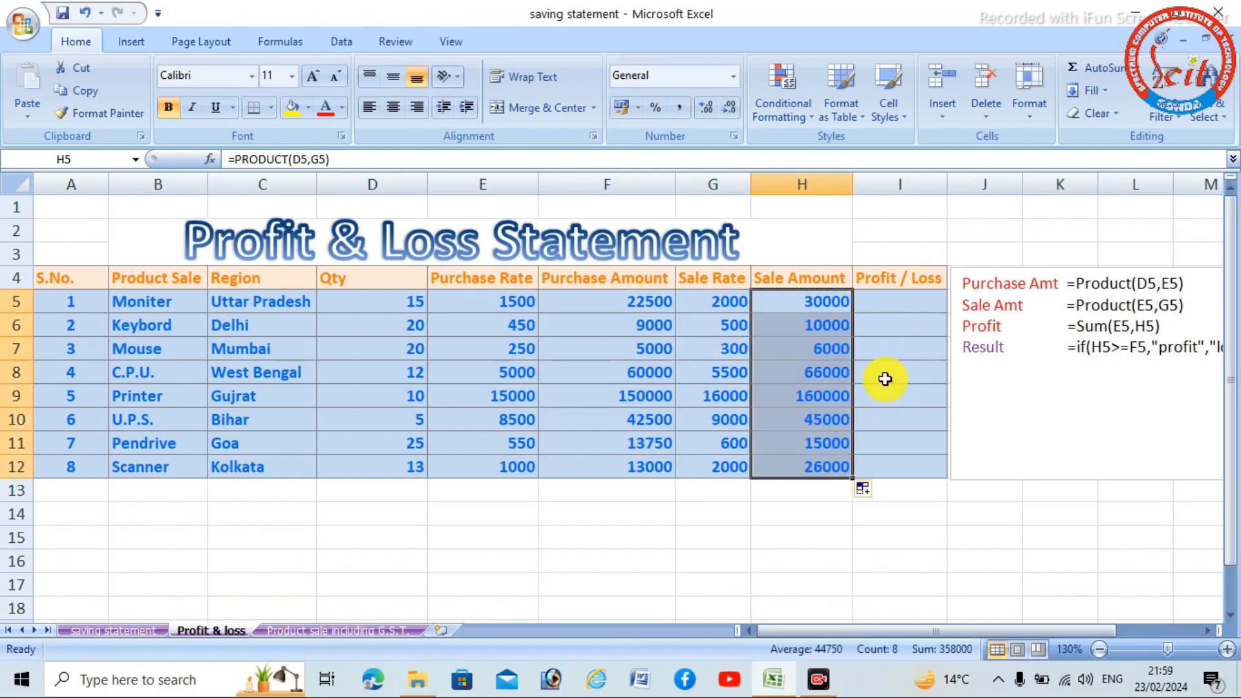
Step: Enter =IF(H5>F5,"Profit","Loss") in the Profit / Loss cell I5 and fill the formula down to I12
click(902, 307)
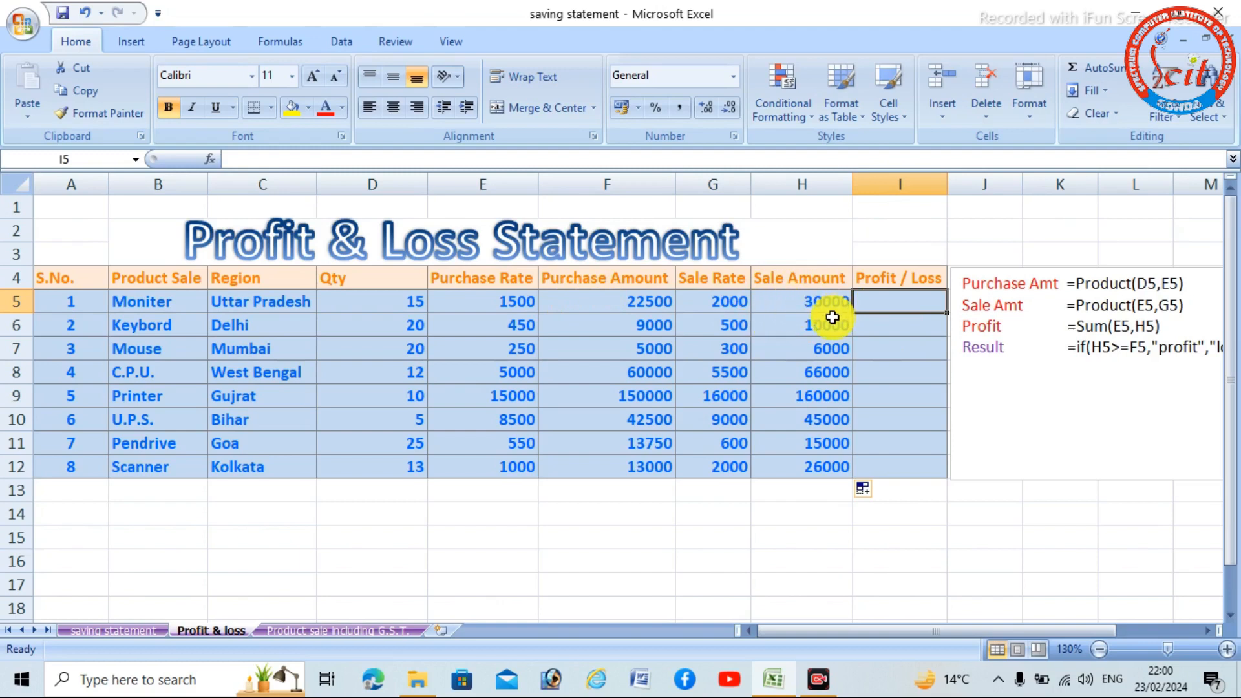
text(=i)
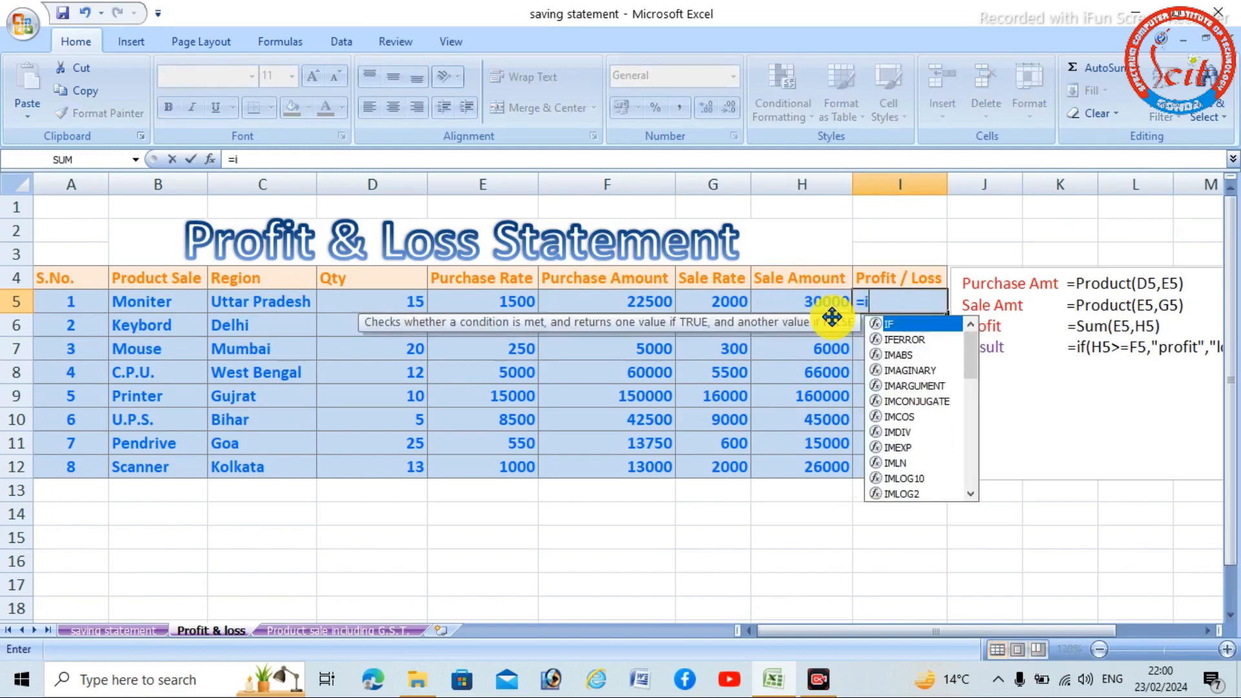
text(f()
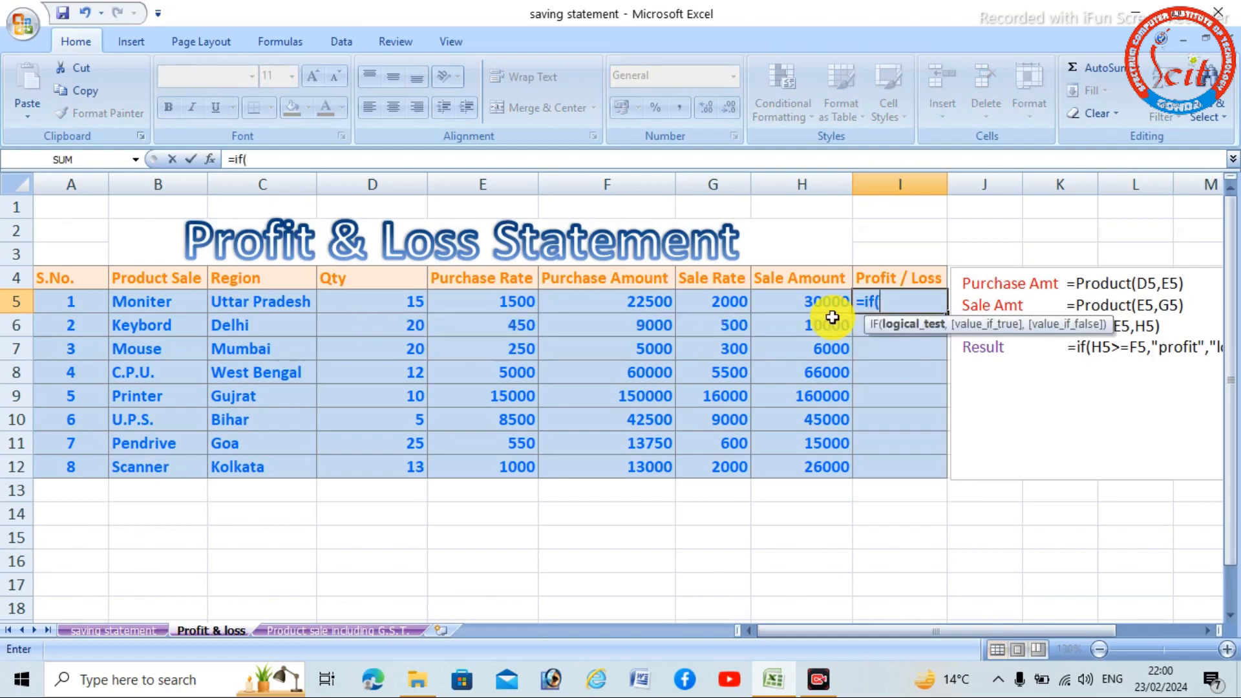
click(800, 305)
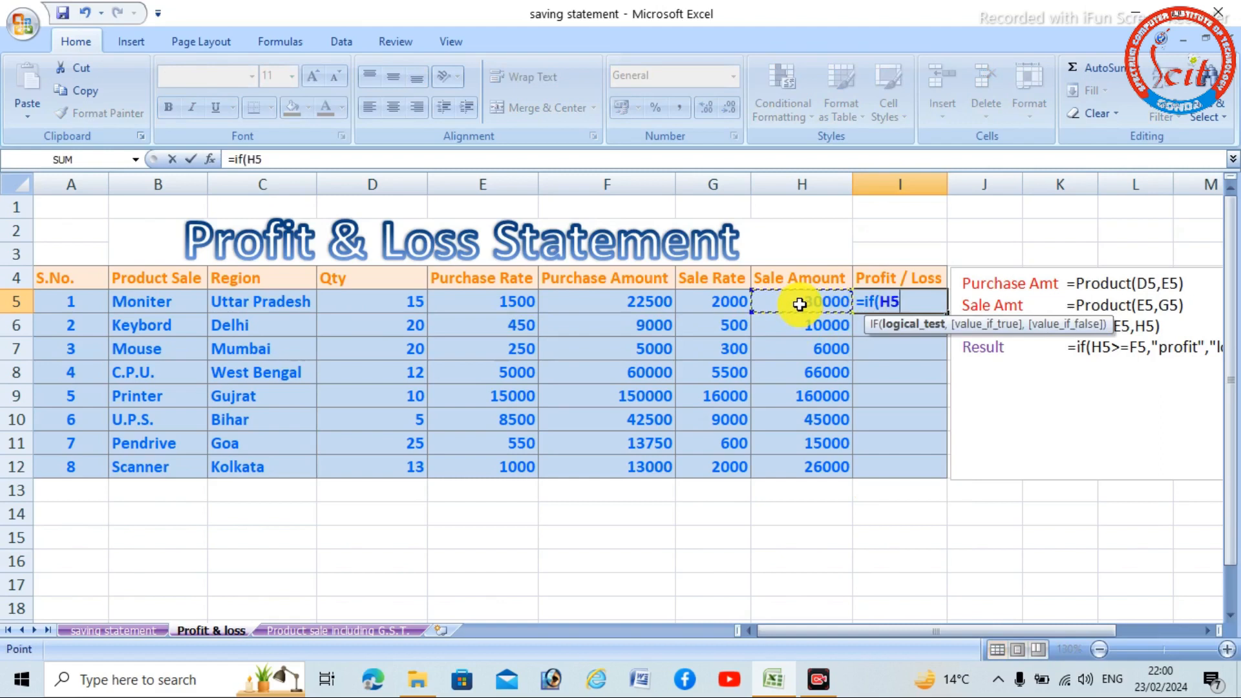
text(>)
click(612, 305)
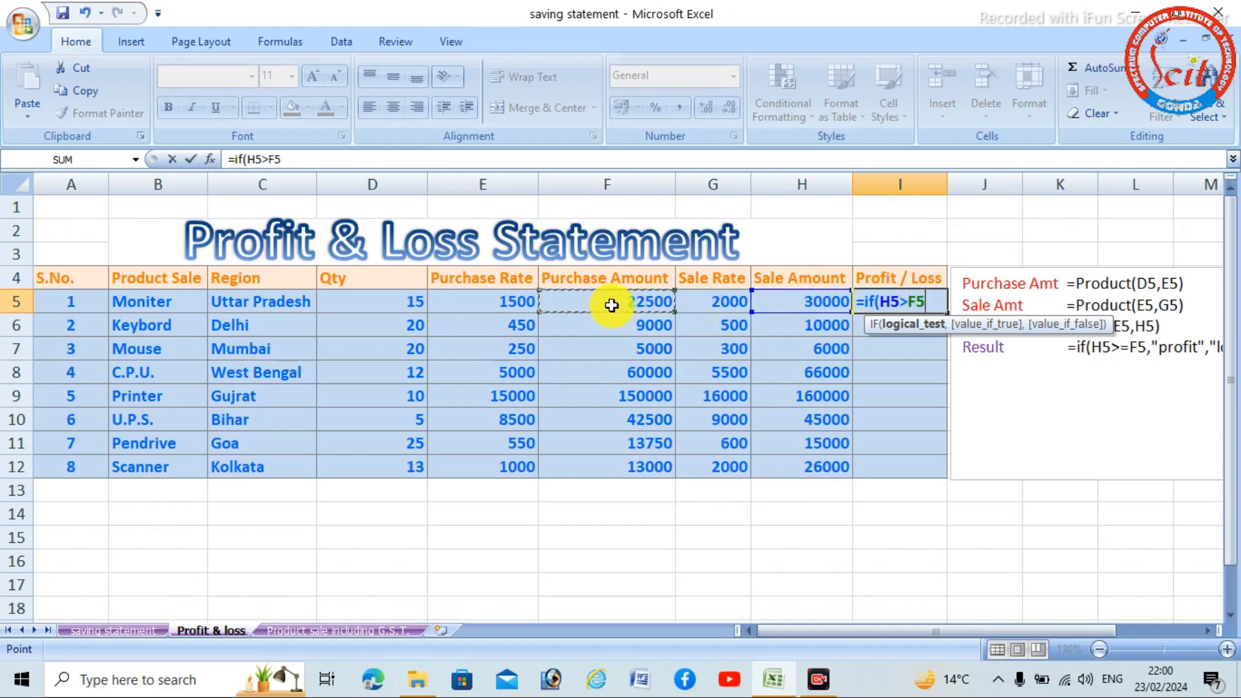
text(,)
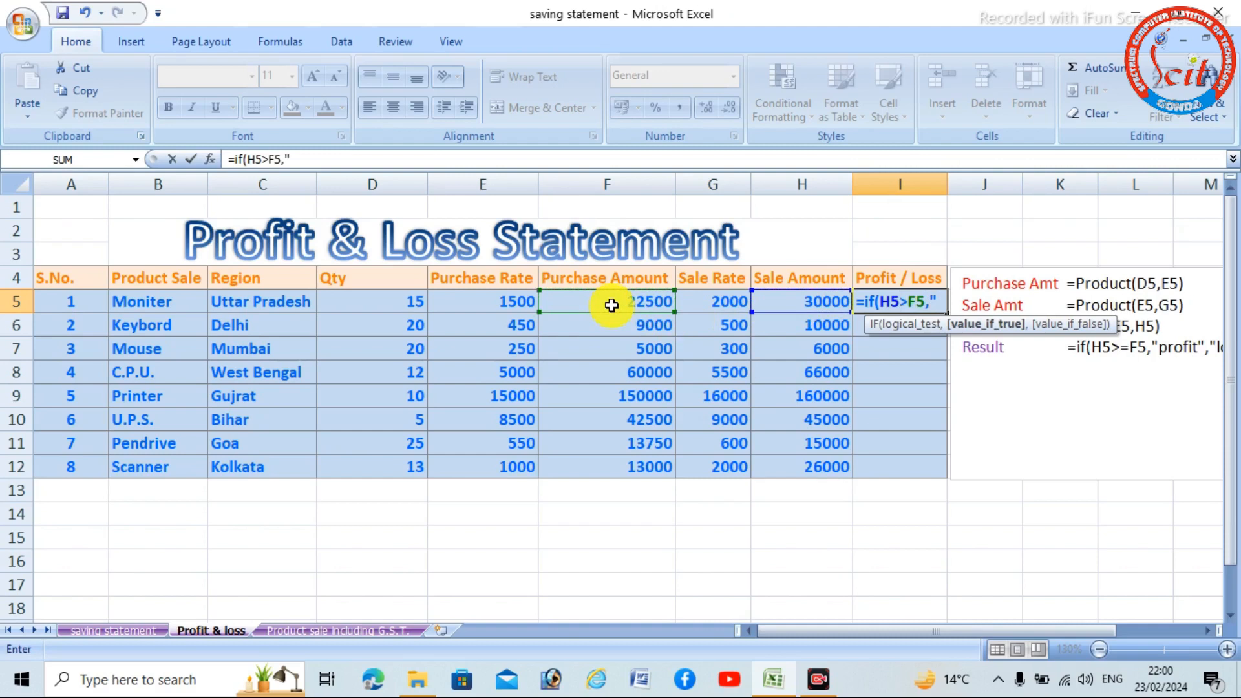
text("pr)
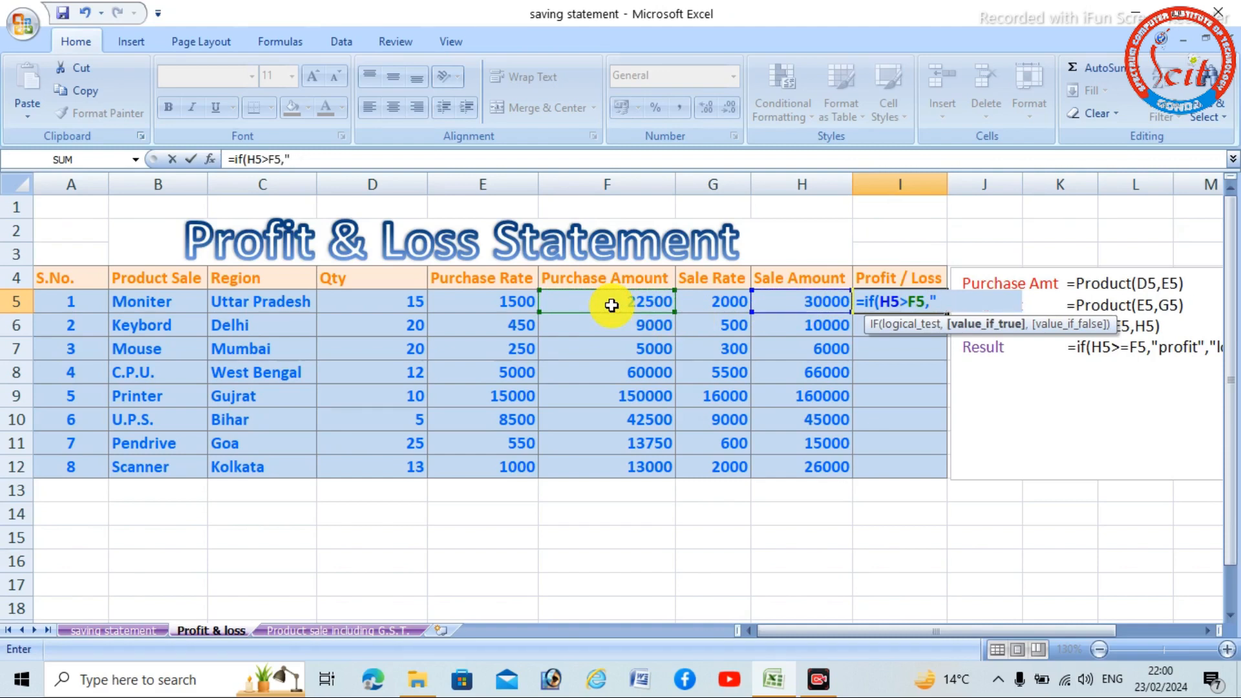
text(ro)
text(,)
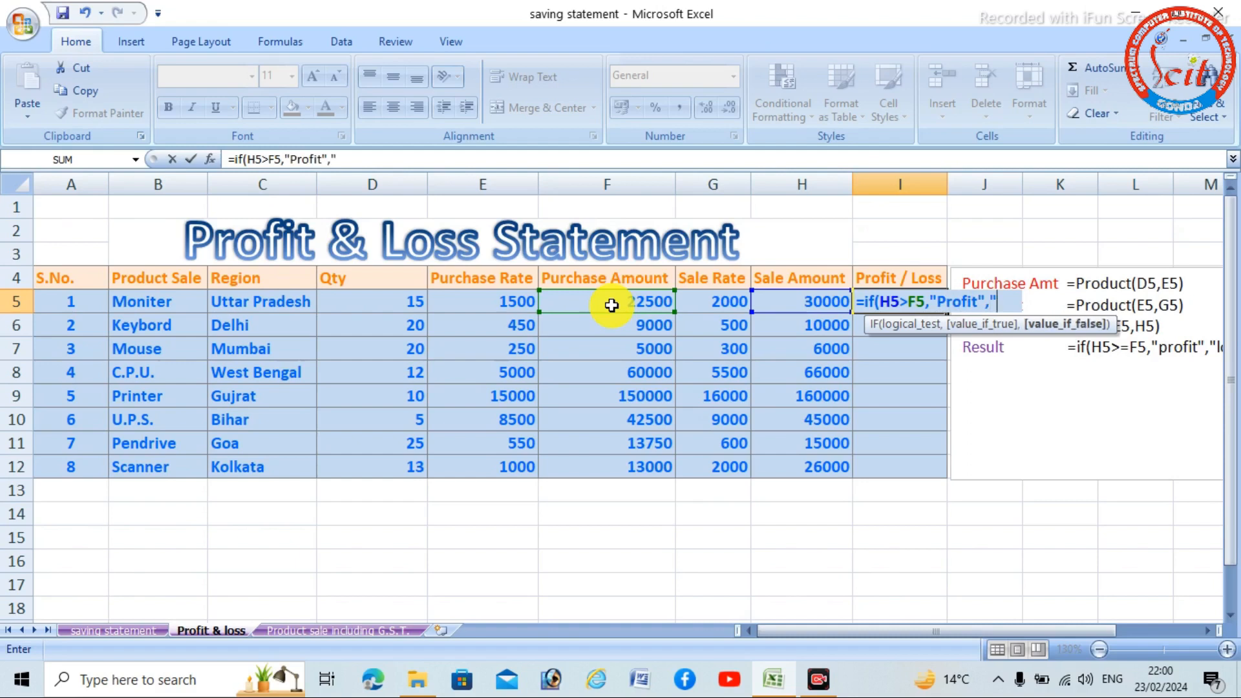
text("Loss)
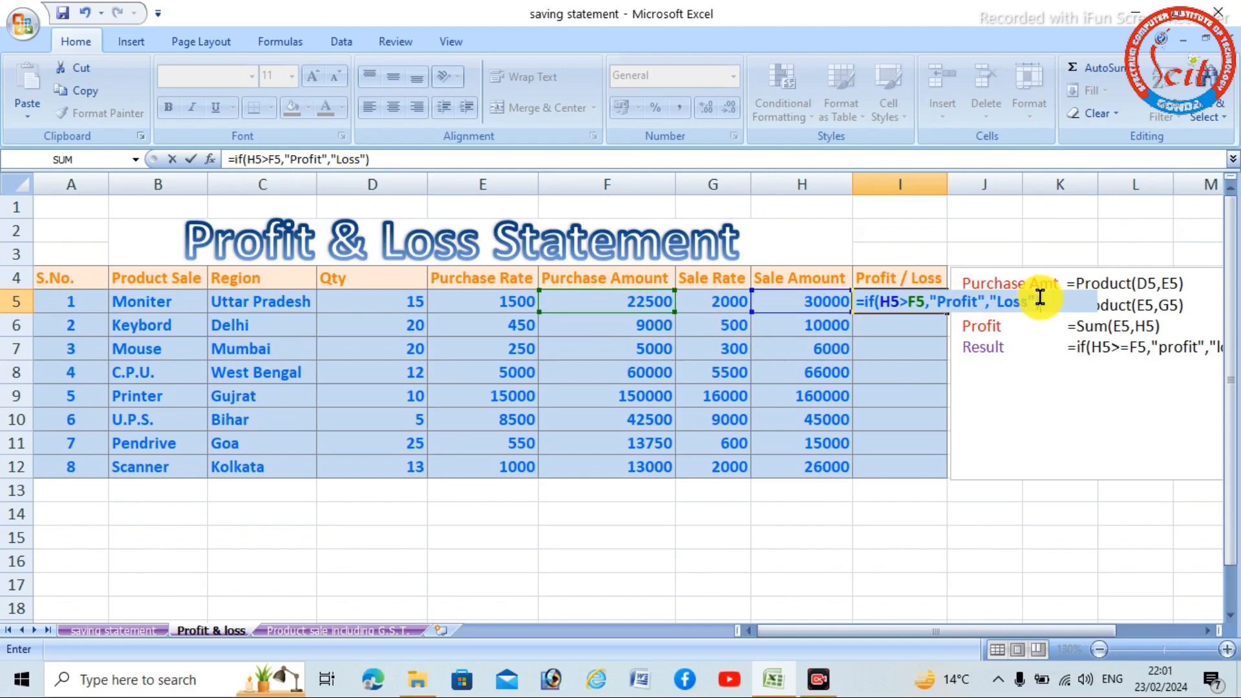
key(Return)
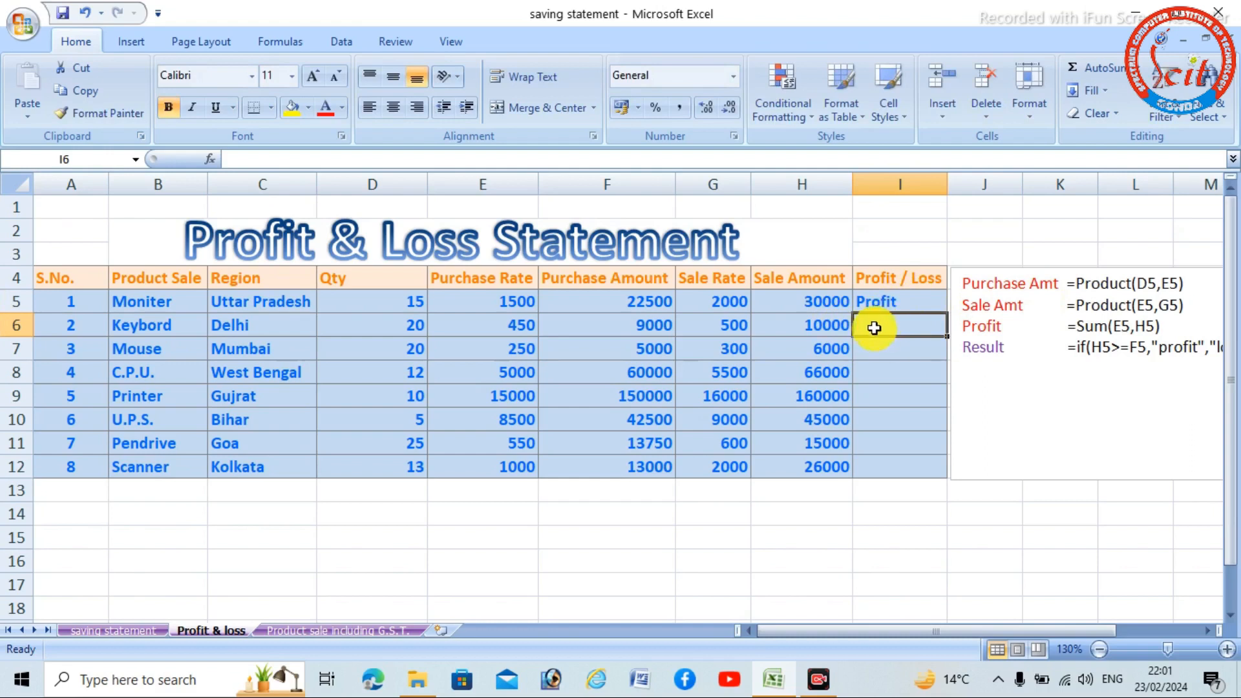
click(909, 302)
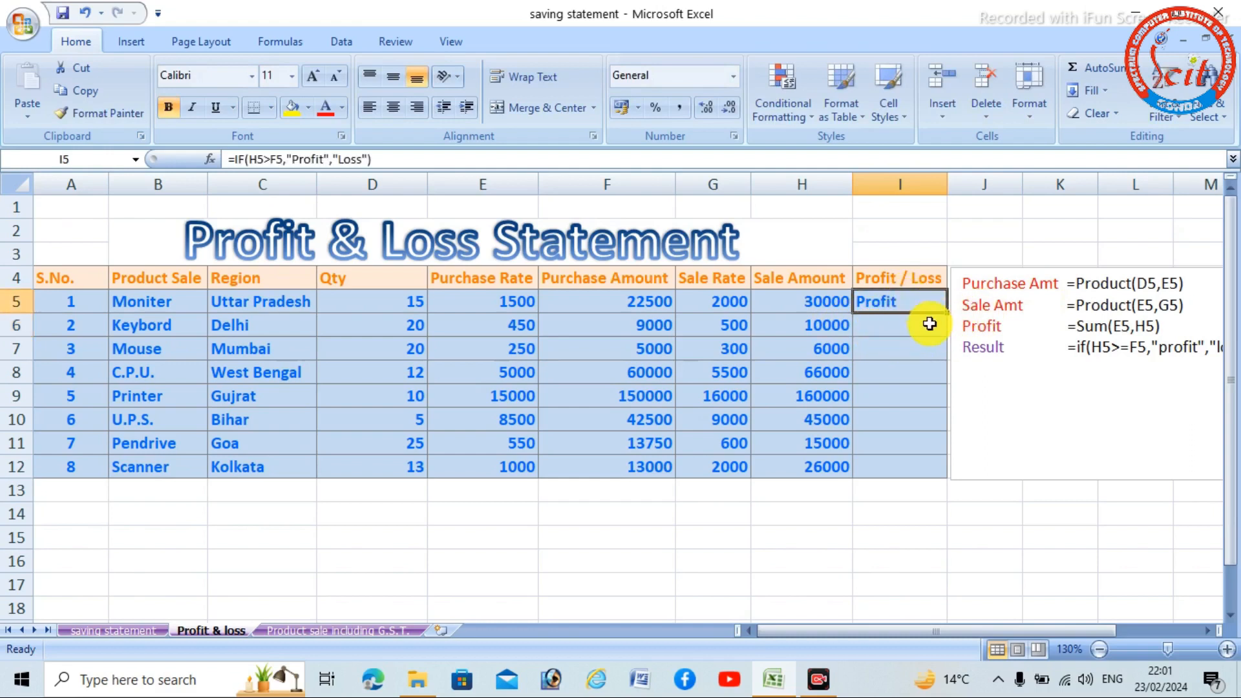
drag(946, 314, 954, 470)
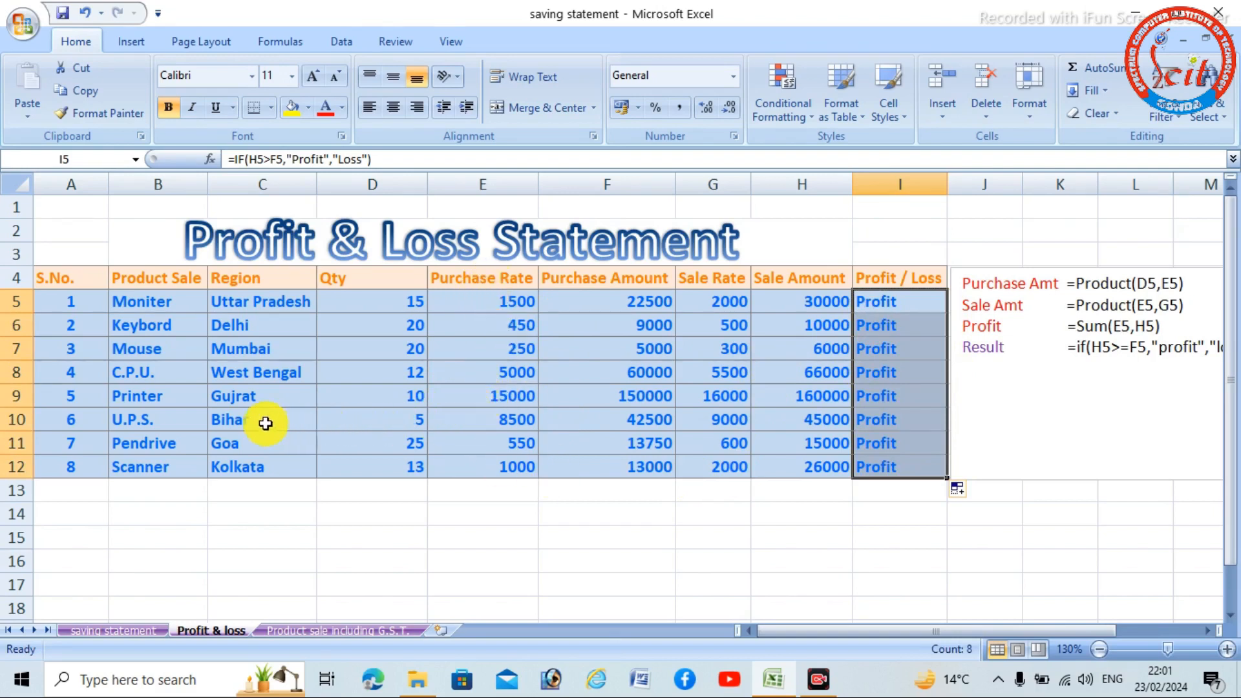
Step: Set the Printer's Purchase Rate in E9 to 17000 to test the Profit / Loss formula
click(486, 402)
text(1)
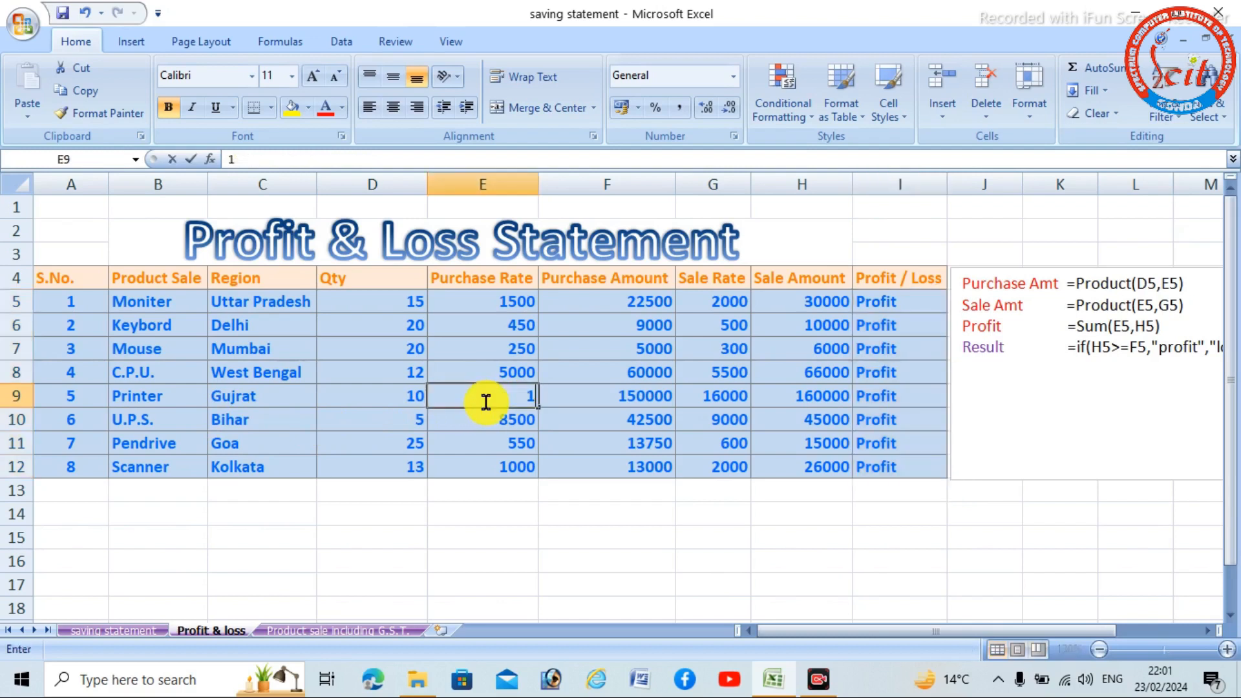
text(7000)
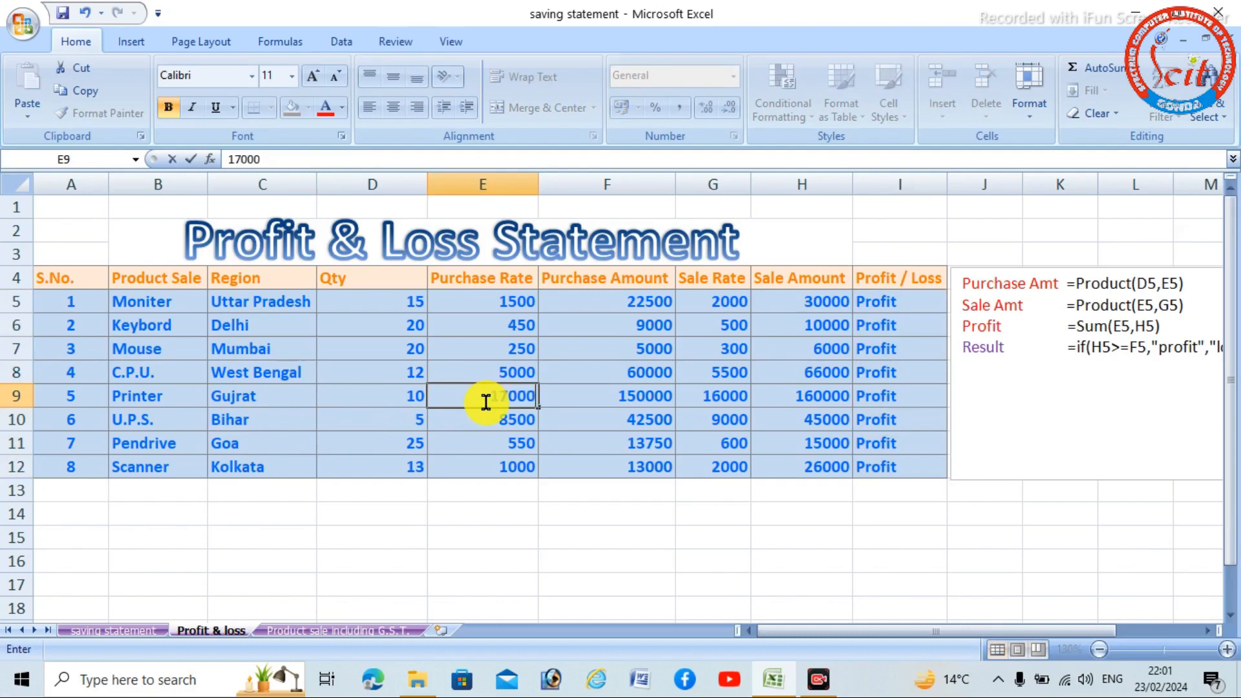
click(614, 536)
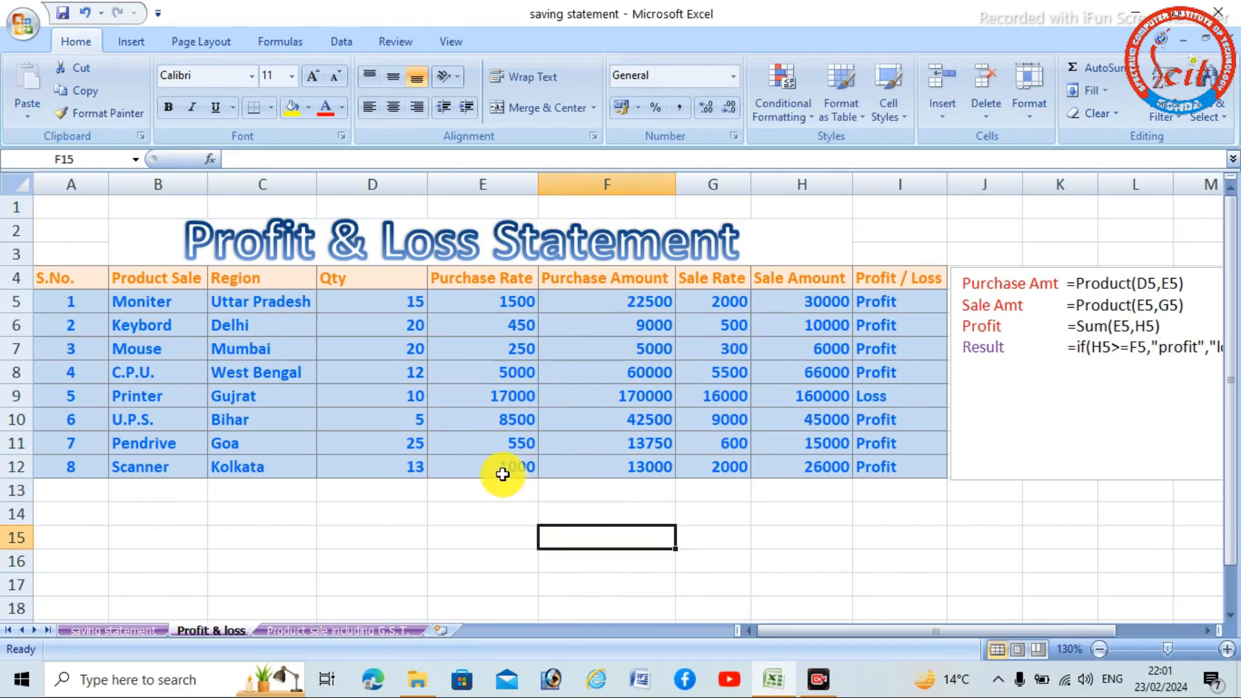
Step: Set the Scanner's Purchase Rate in E12 to 2200
click(474, 471)
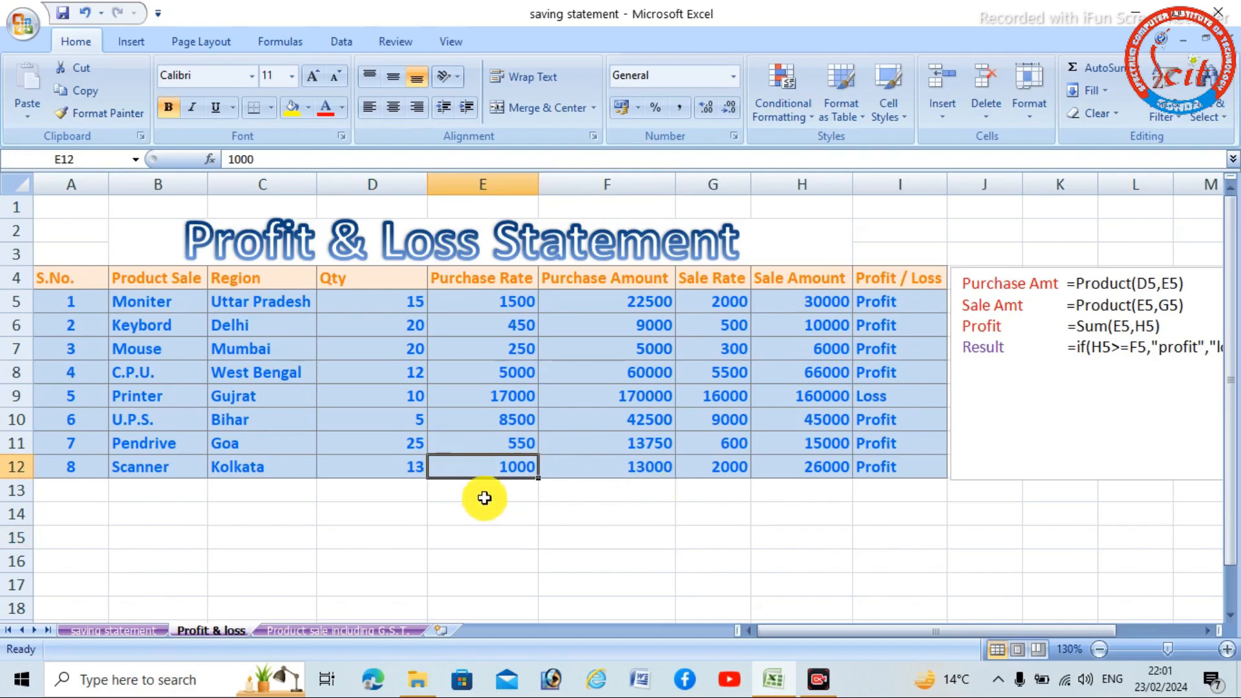
text(22)
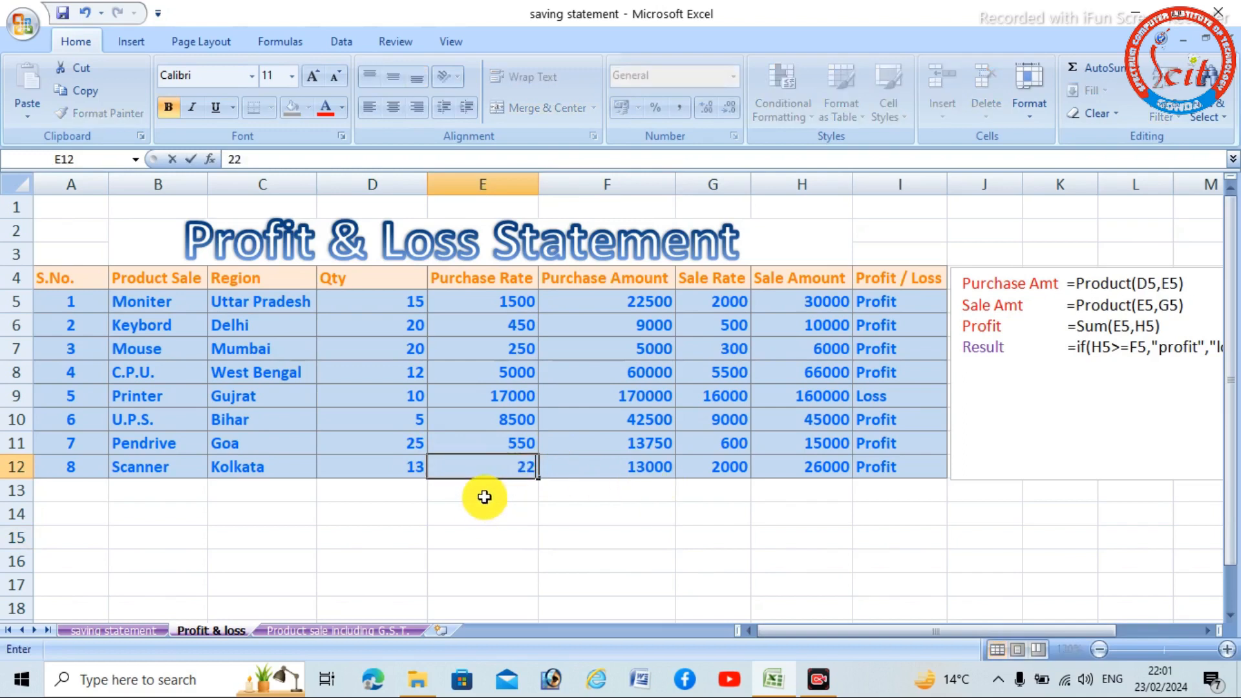
text(00)
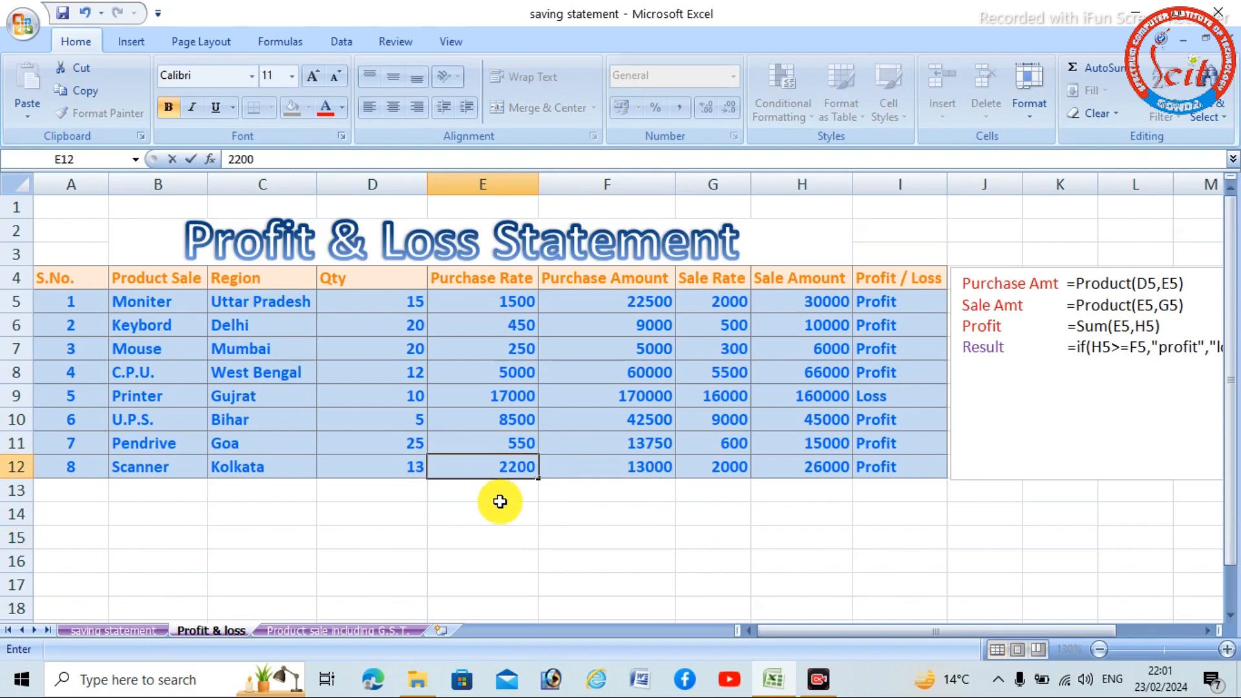
click(714, 534)
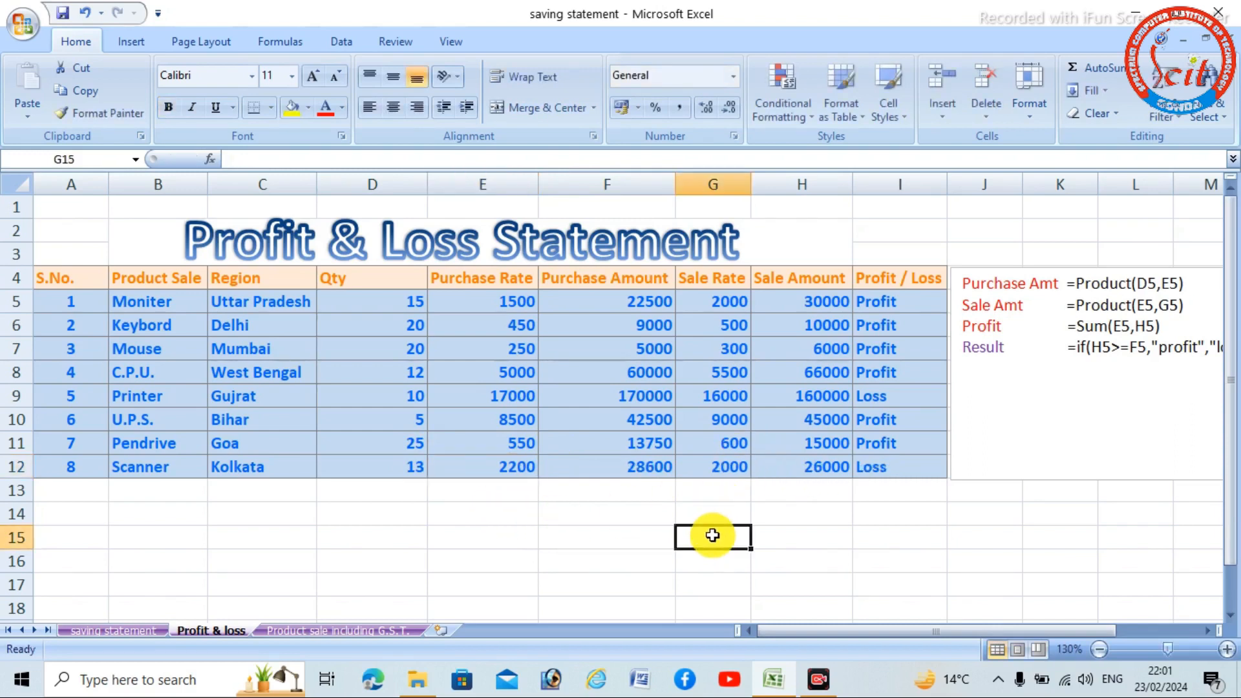